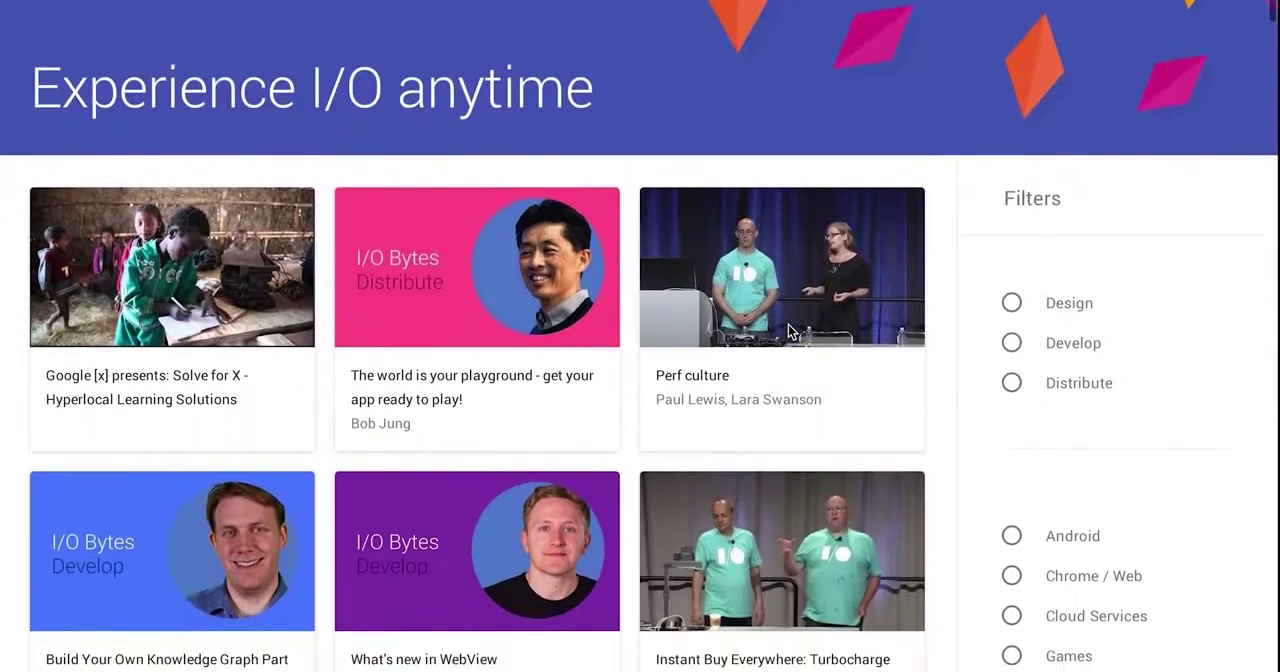
{"action": "scroll", "coordinate": [788, 325], "scroll_direction": "down", "scroll_amount": 1}
Step: Filter the I/O videos to Cloud Services talks and open one cloud talk's details
{"action": "left_click", "coordinate": [1012, 479]}
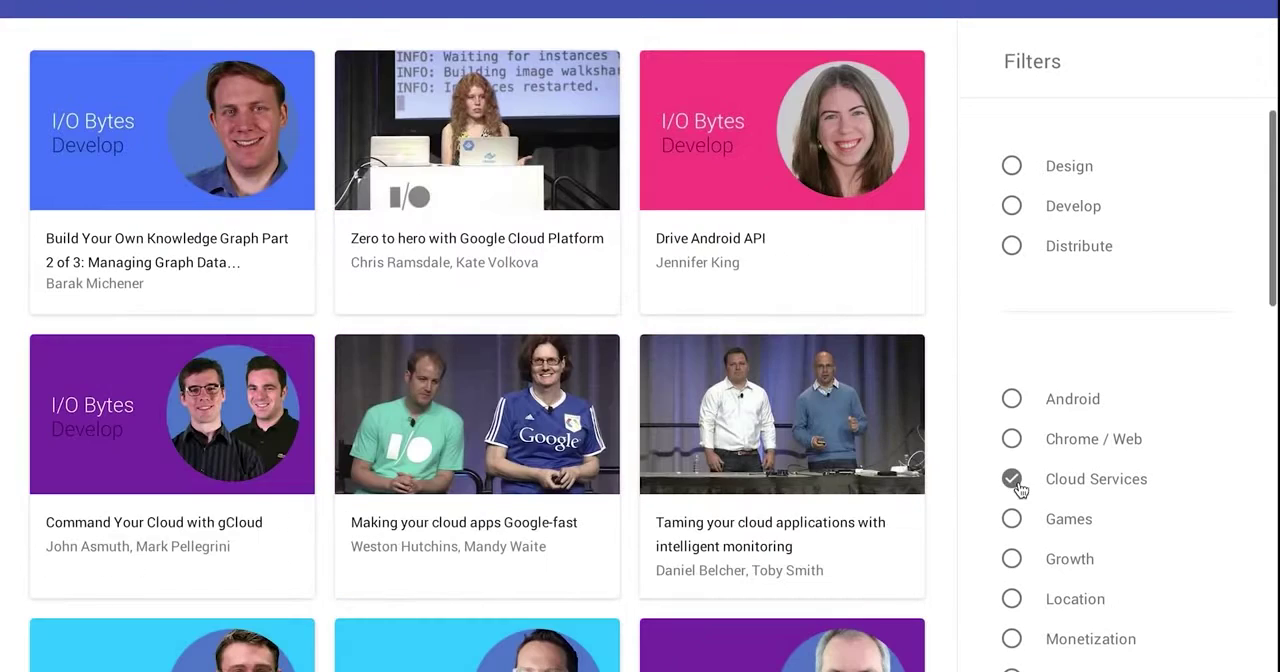
{"action": "left_click", "coordinate": [492, 390]}
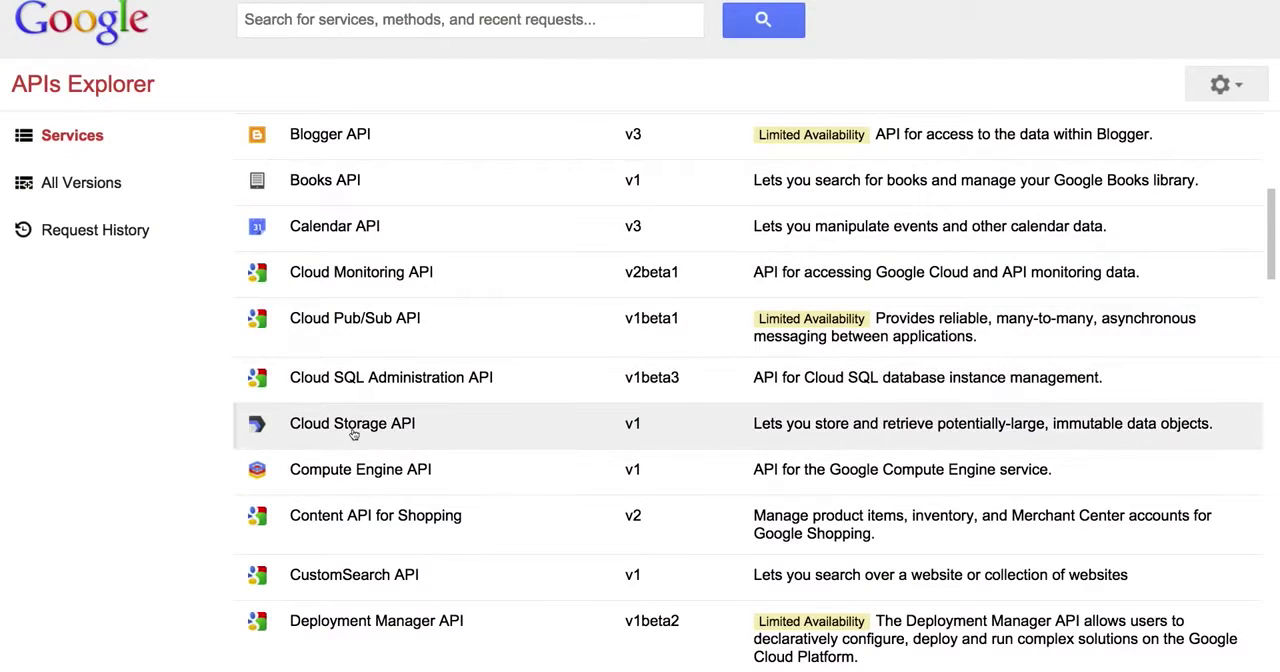
Step: Open the Cloud Storage API's storage.buckets.list request form and select its project field
{"action": "left_click", "coordinate": [357, 428]}
{"action": "left_click", "coordinate": [393, 228]}
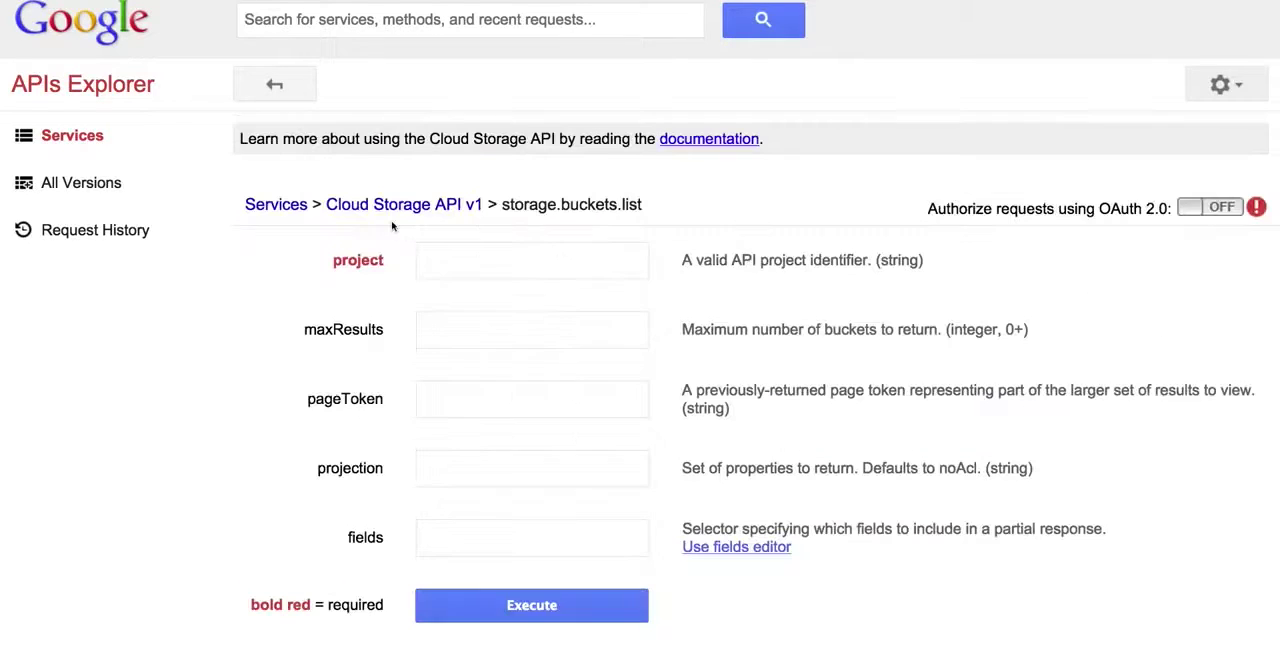
{"action": "left_click", "coordinate": [446, 262]}
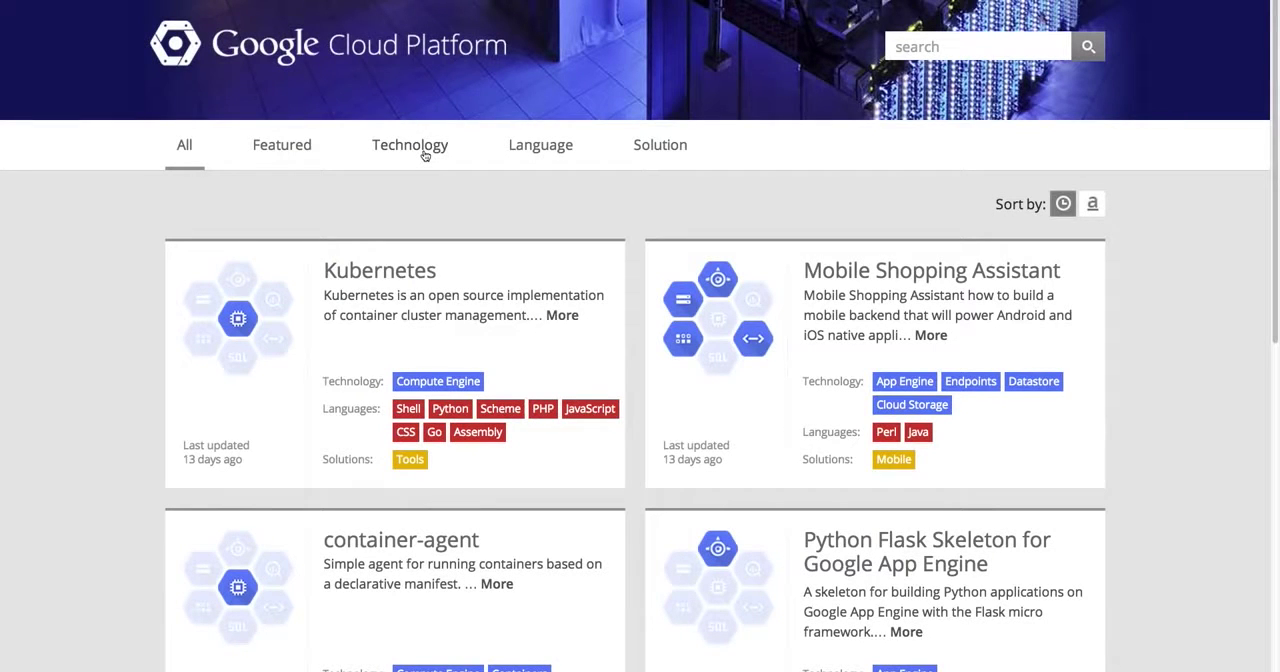
Step: Filter the Cloud Platform samples by technology to Cloud SQL, then view the language filters
{"action": "left_click", "coordinate": [425, 155]}
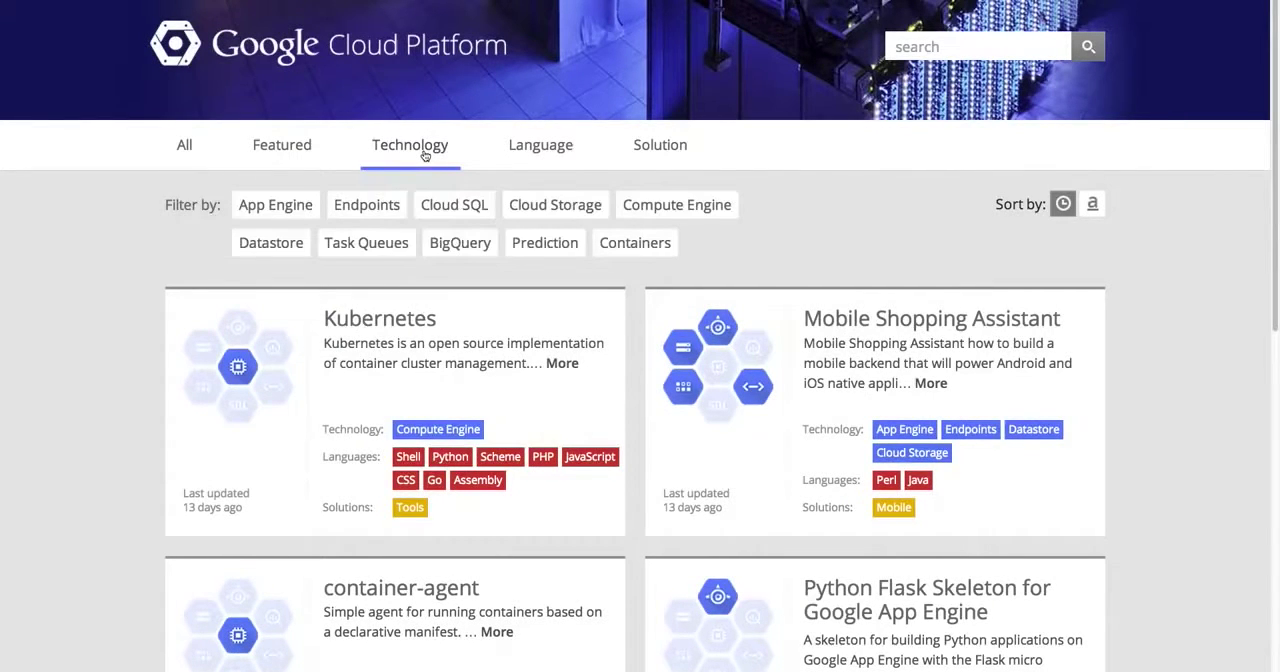
{"action": "left_click", "coordinate": [449, 204]}
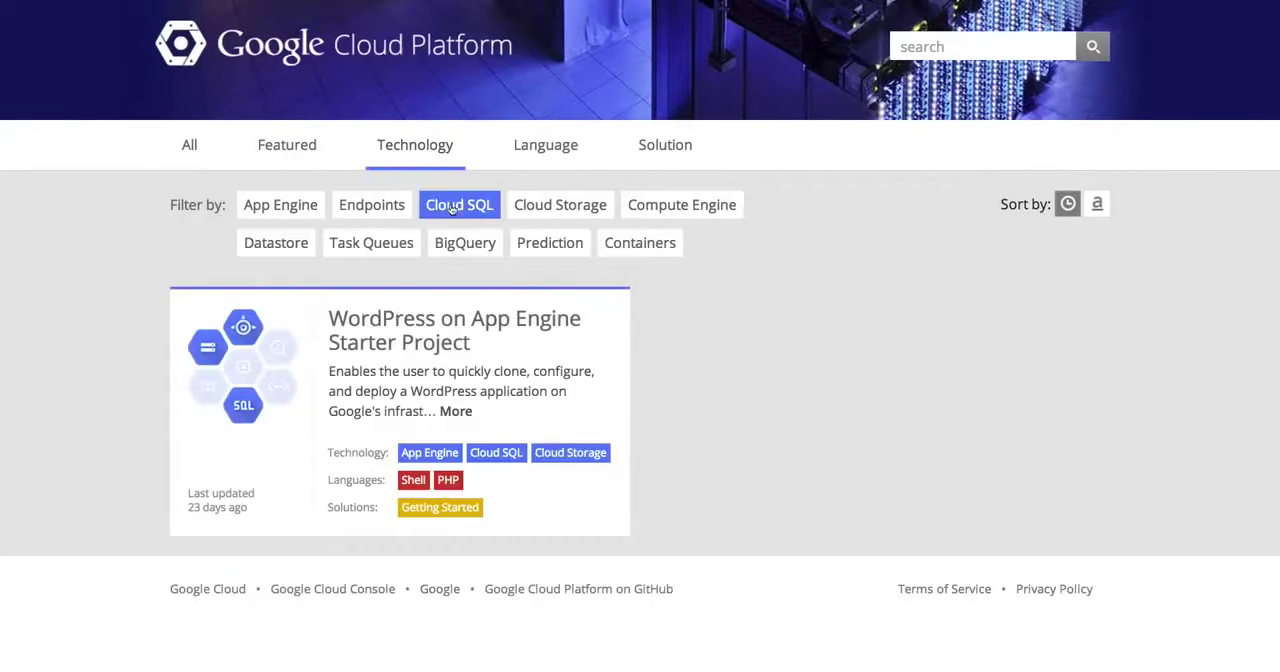
{"action": "left_click", "coordinate": [548, 149]}
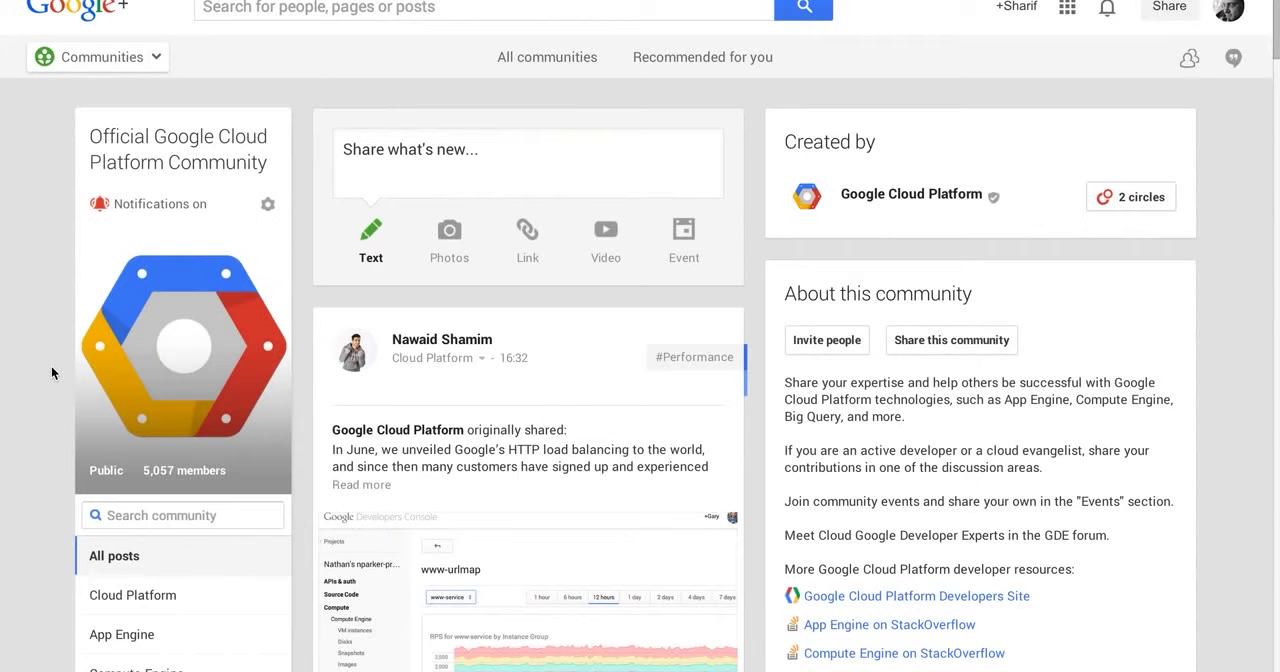
{"action": "scroll", "coordinate": [51, 373], "scroll_direction": "down", "scroll_amount": 3}
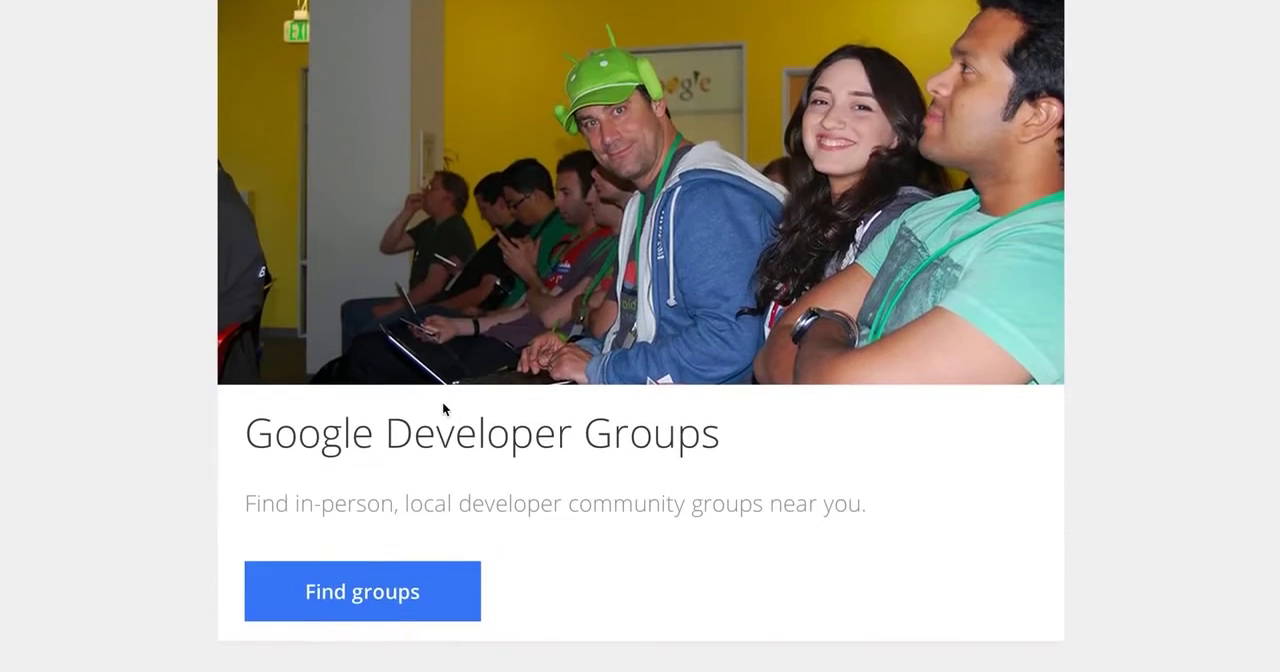
Step: Open the GDG chapter directory map, zoom to Europe, and open GDG Paris Android from the Paris marker
{"action": "left_click", "coordinate": [365, 585]}
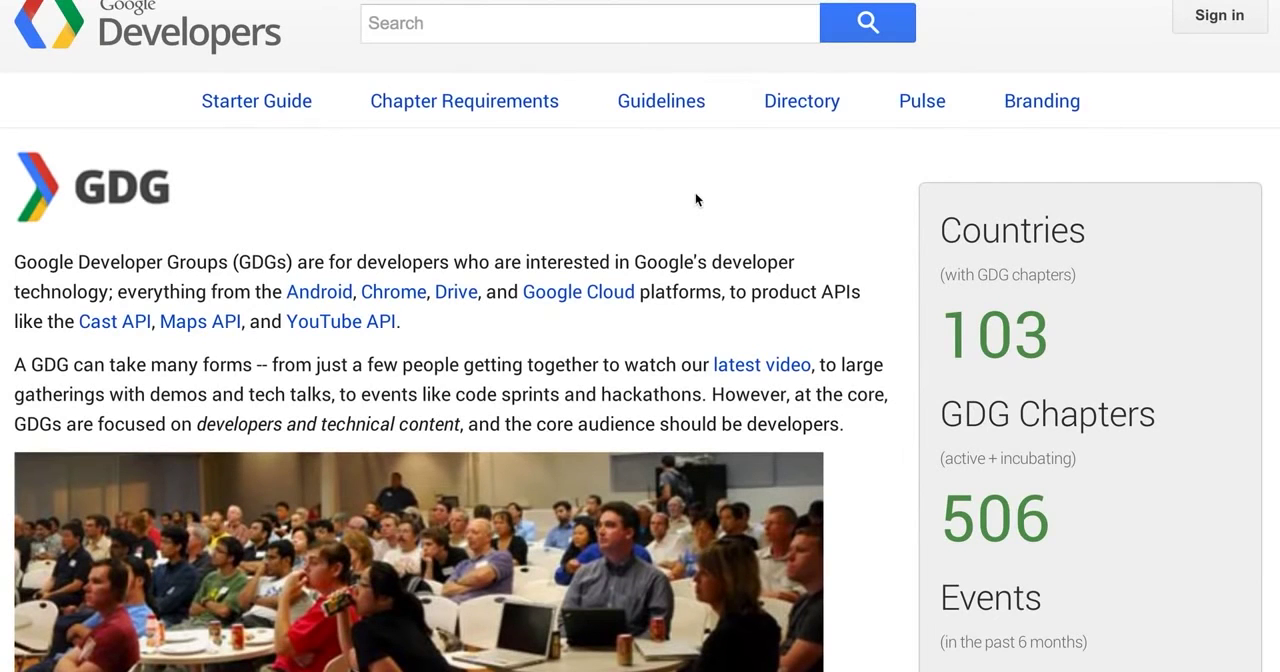
{"action": "left_click", "coordinate": [793, 104]}
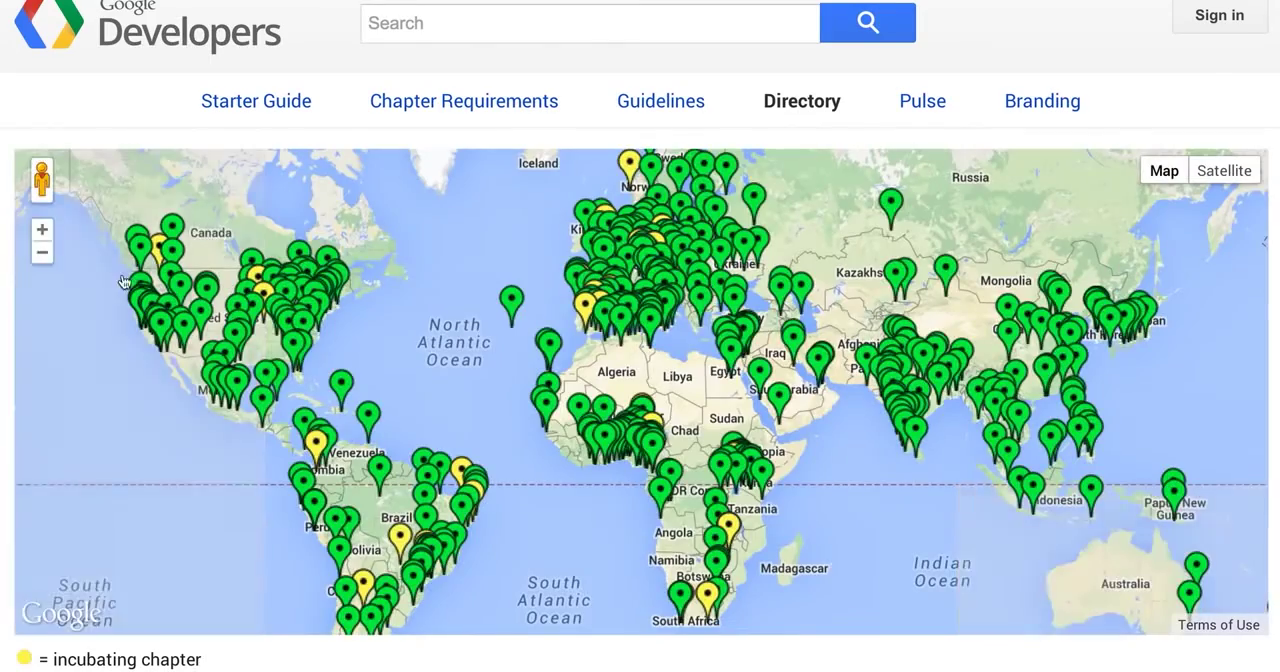
{"action": "left_click", "coordinate": [41, 231]}
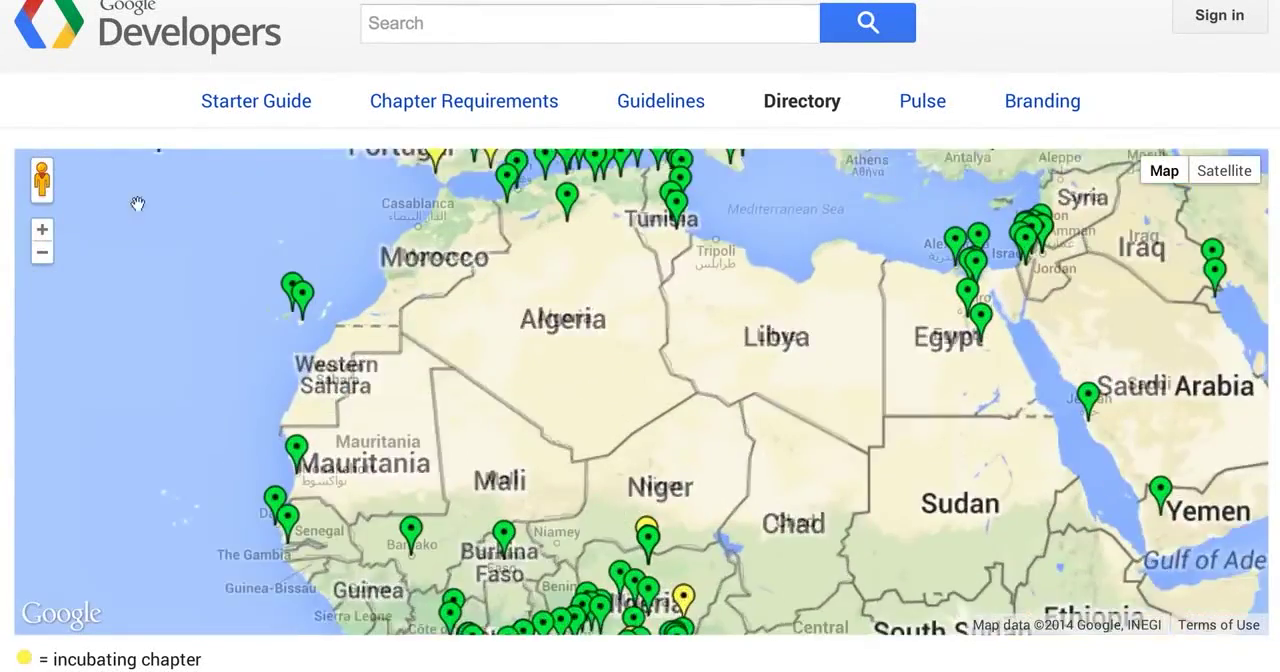
{"action": "left_click_drag", "start_coordinate": [432, 325], "coordinate": [449, 612]}
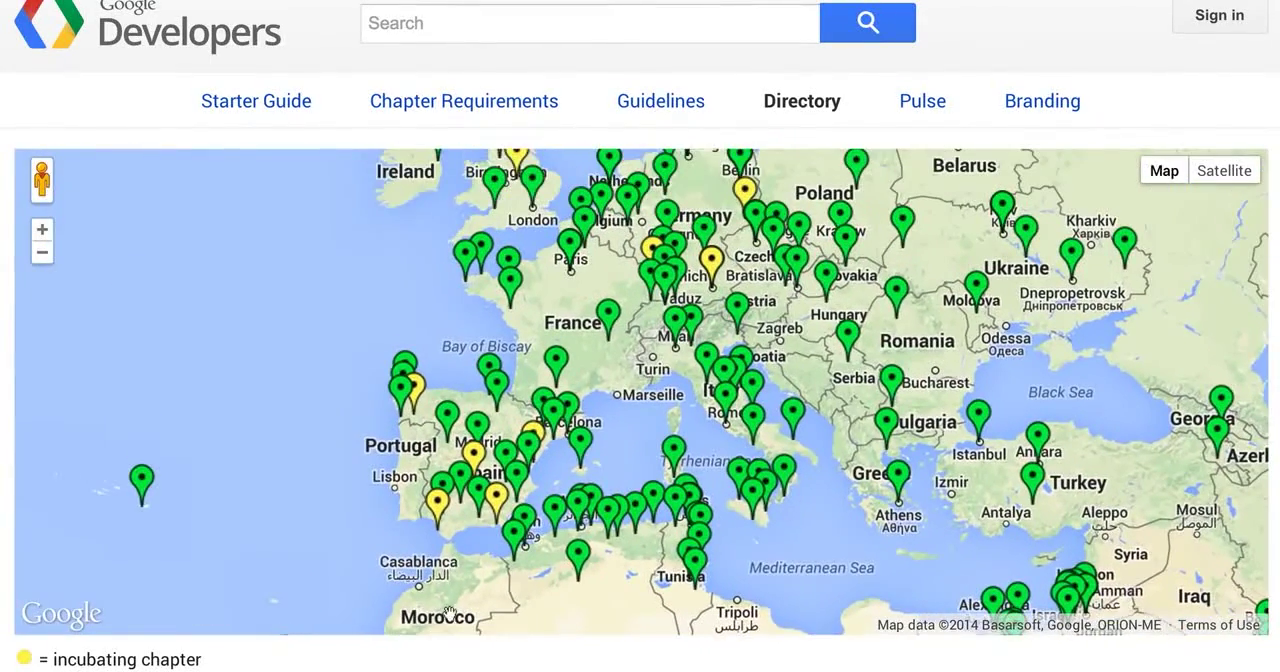
{"action": "left_click", "coordinate": [568, 253]}
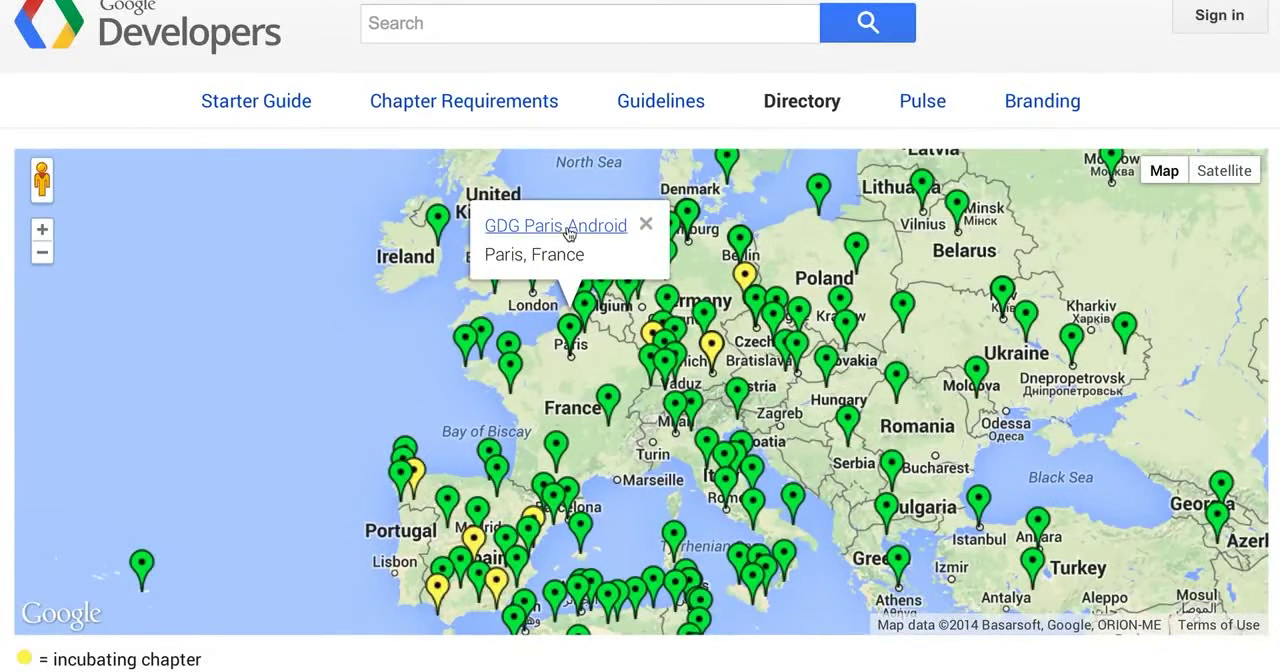
{"action": "left_click", "coordinate": [569, 233]}
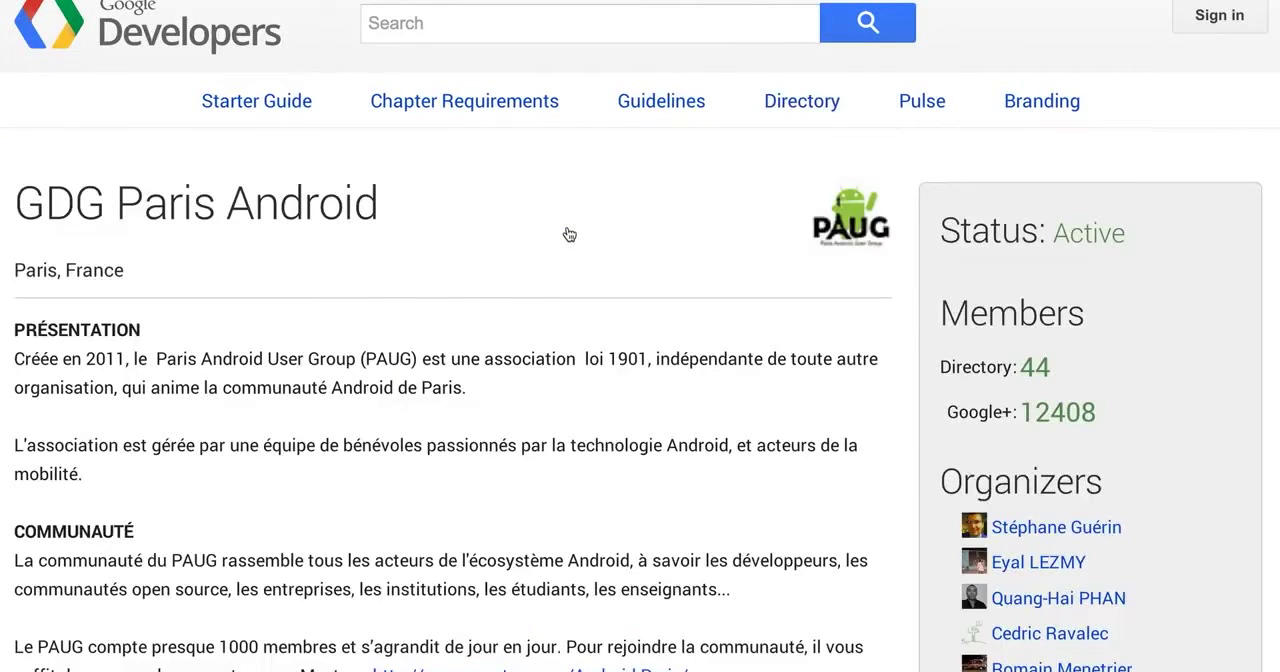